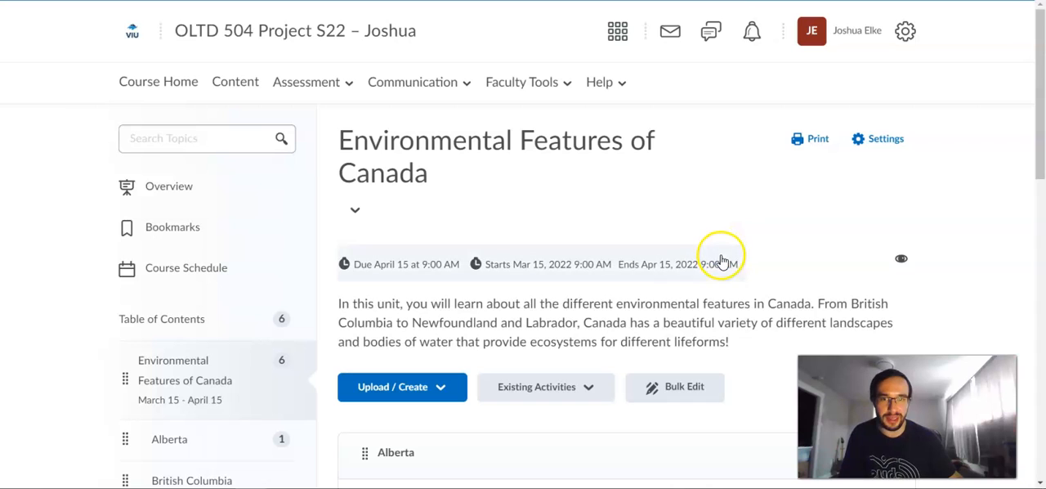
Move the ALIVE | Canada 4K video above the Canada Country Profile link and return it to its place below the link
{"action": "scroll", "coordinate": [675, 260], "scroll_direction": "down", "scroll_amount": 6}
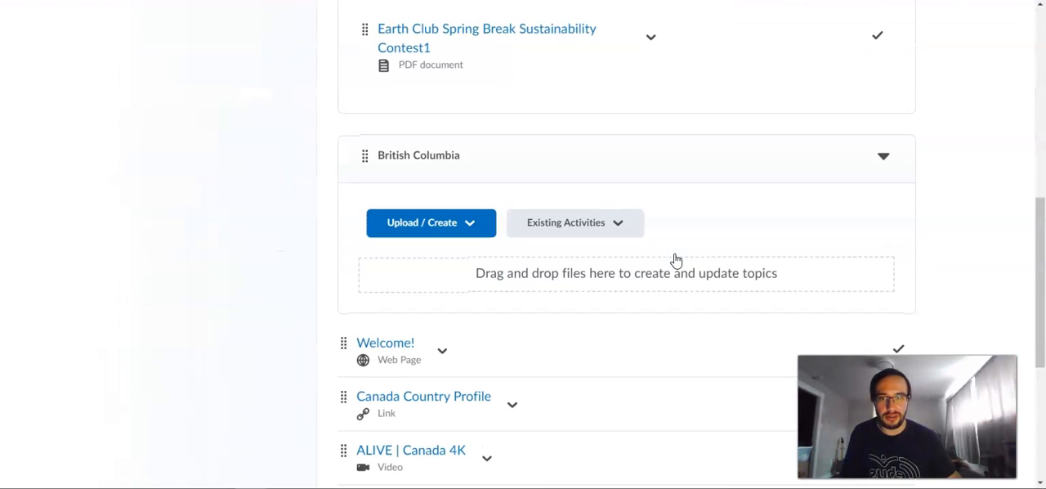
{"action": "scroll", "coordinate": [675, 260], "scroll_direction": "down", "scroll_amount": 1}
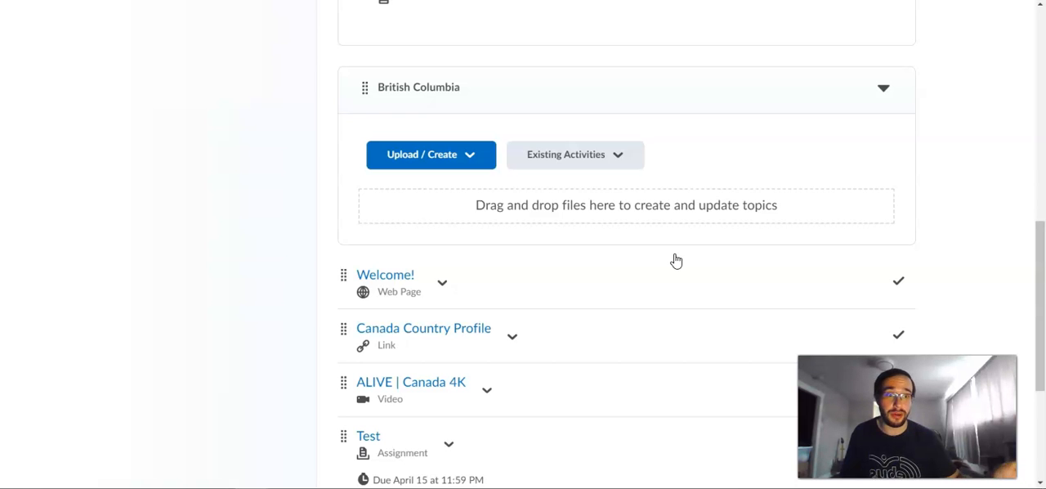
{"action": "scroll", "coordinate": [675, 260], "scroll_direction": "up", "scroll_amount": 4}
{"action": "scroll", "coordinate": [675, 260], "scroll_direction": "up", "scroll_amount": 2}
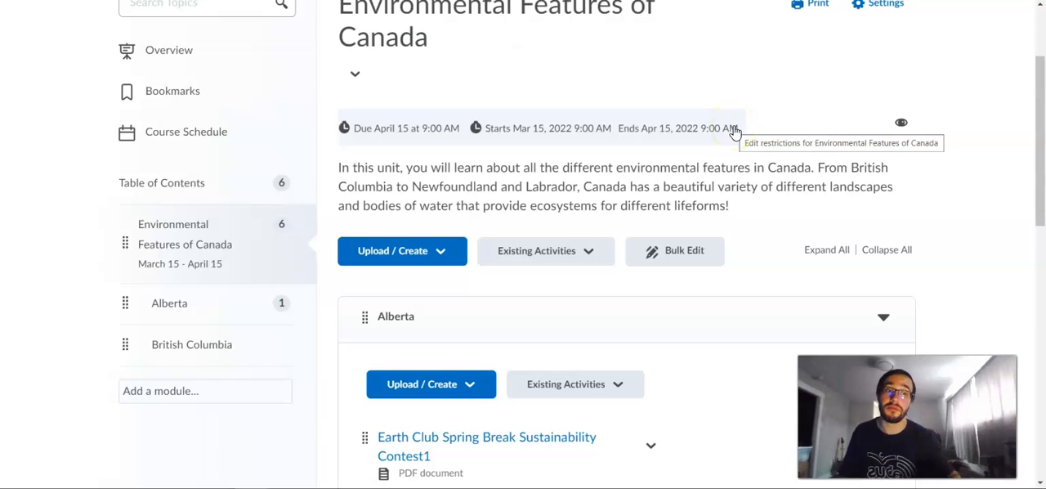
{"action": "scroll", "coordinate": [678, 182], "scroll_direction": "down", "scroll_amount": 7}
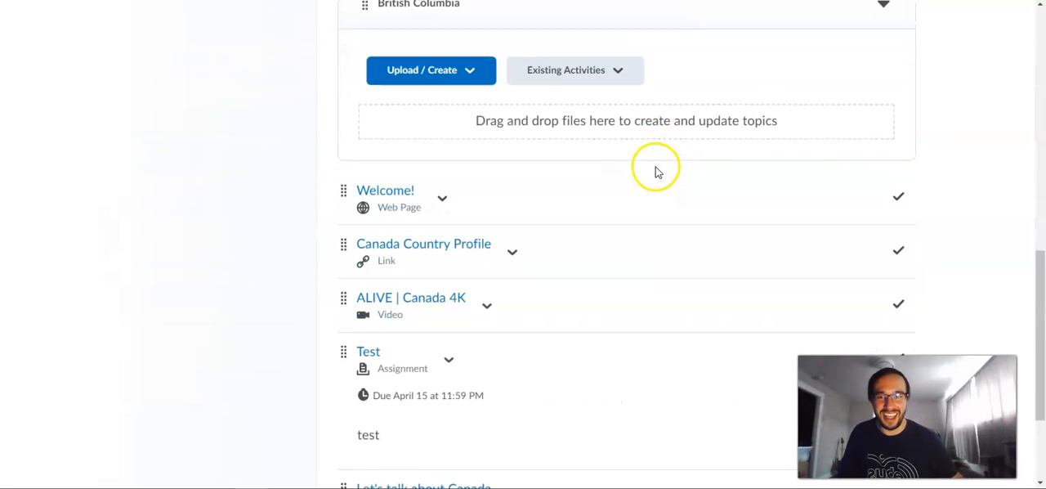
{"action": "scroll", "coordinate": [659, 173], "scroll_direction": "down", "scroll_amount": 1}
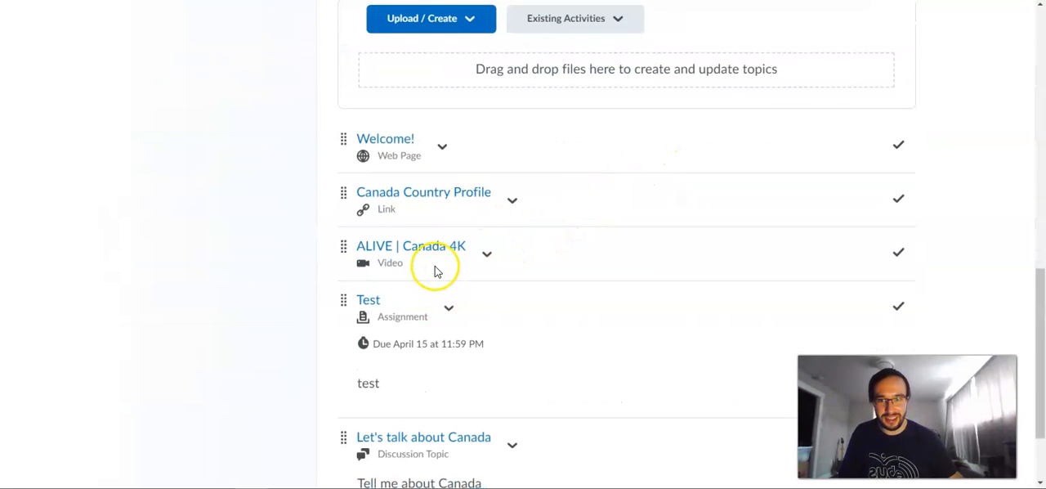
{"action": "scroll", "coordinate": [434, 271], "scroll_direction": "down", "scroll_amount": 1}
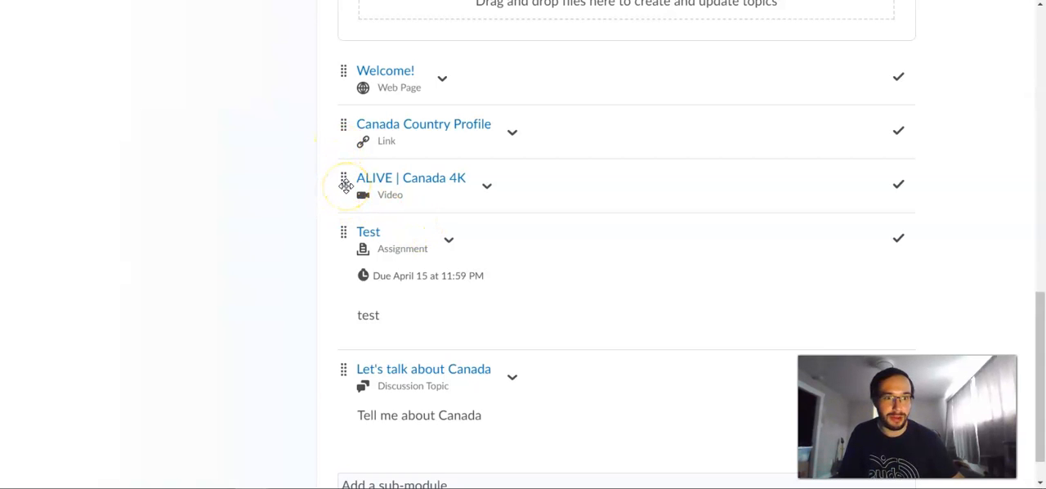
{"action": "left_click_drag", "start_coordinate": [345, 185], "coordinate": [344, 119]}
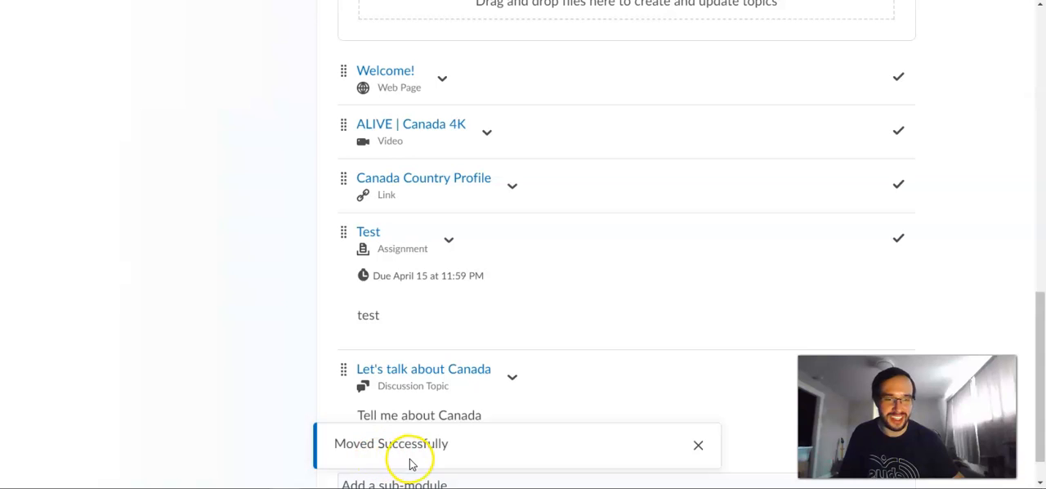
{"action": "left_click_drag", "start_coordinate": [343, 123], "coordinate": [345, 201]}
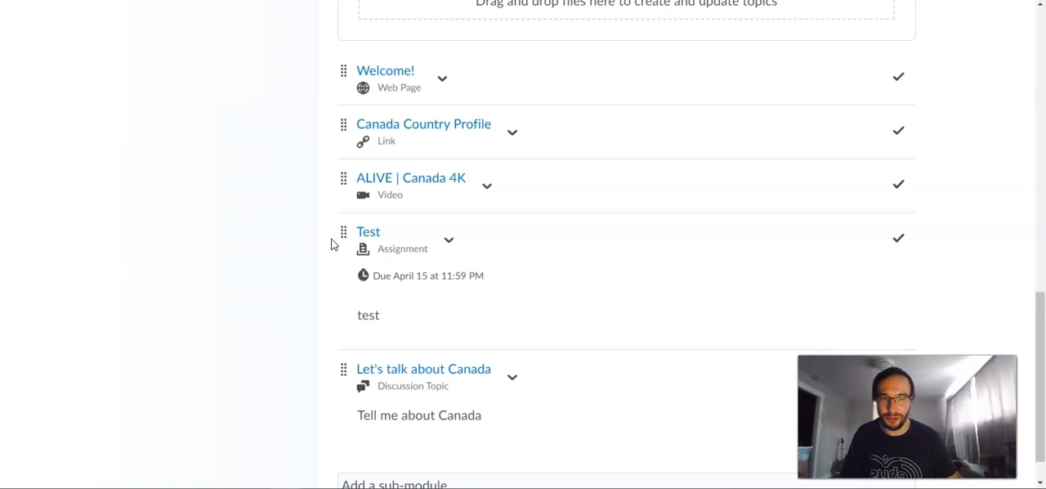
Move the Canada Country Profile link into the British Columbia sub-module
{"action": "scroll", "coordinate": [331, 243], "scroll_direction": "up", "scroll_amount": 3}
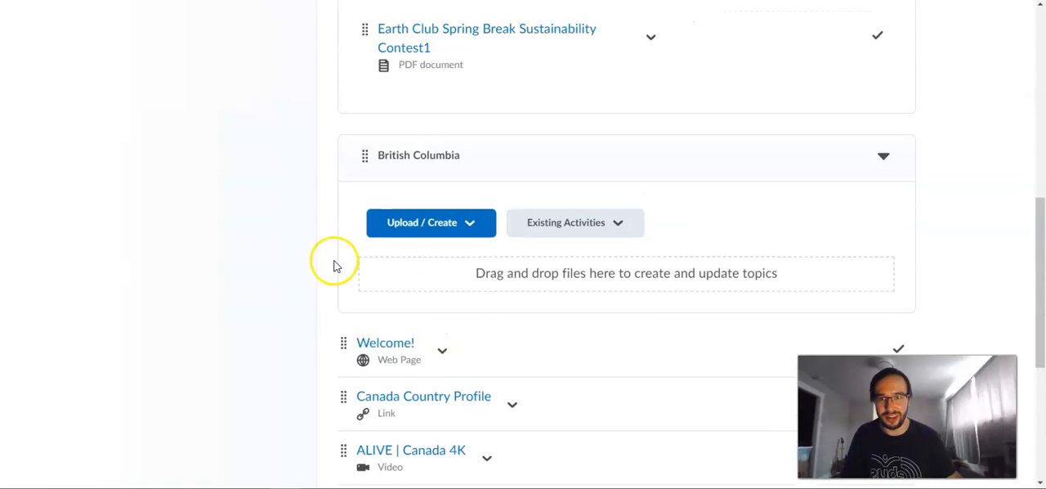
{"action": "scroll", "coordinate": [377, 364], "scroll_direction": "down", "scroll_amount": 1}
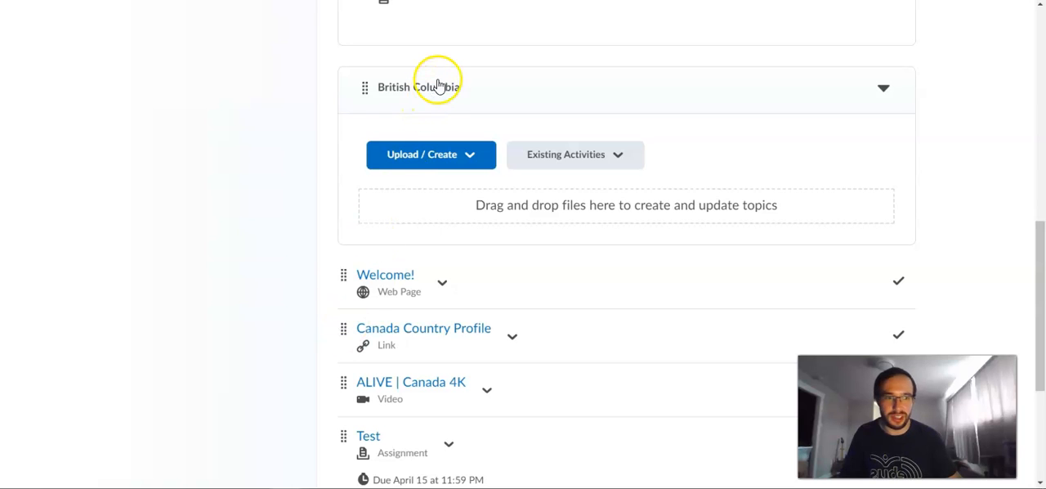
{"action": "left_click_drag", "start_coordinate": [344, 330], "coordinate": [456, 221]}
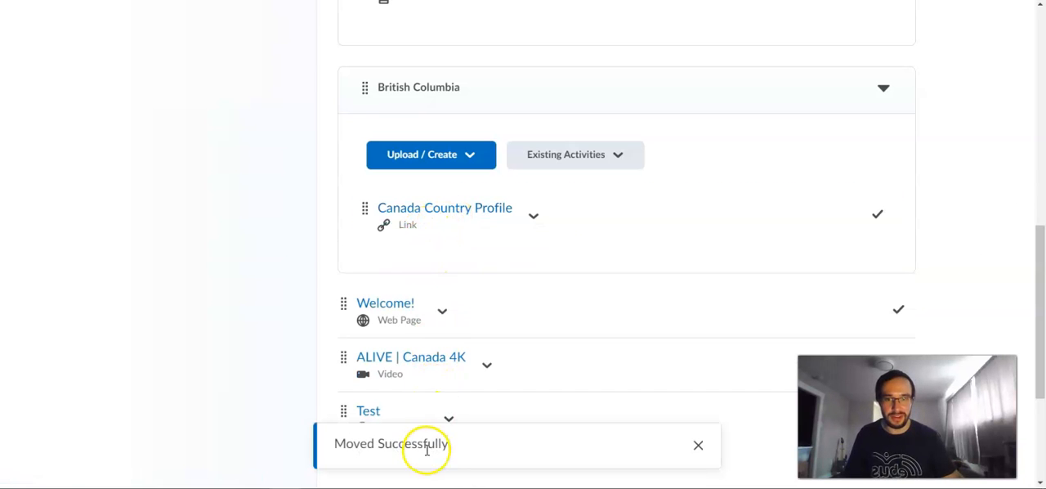
{"action": "scroll", "coordinate": [287, 376], "scroll_direction": "up", "scroll_amount": 5}
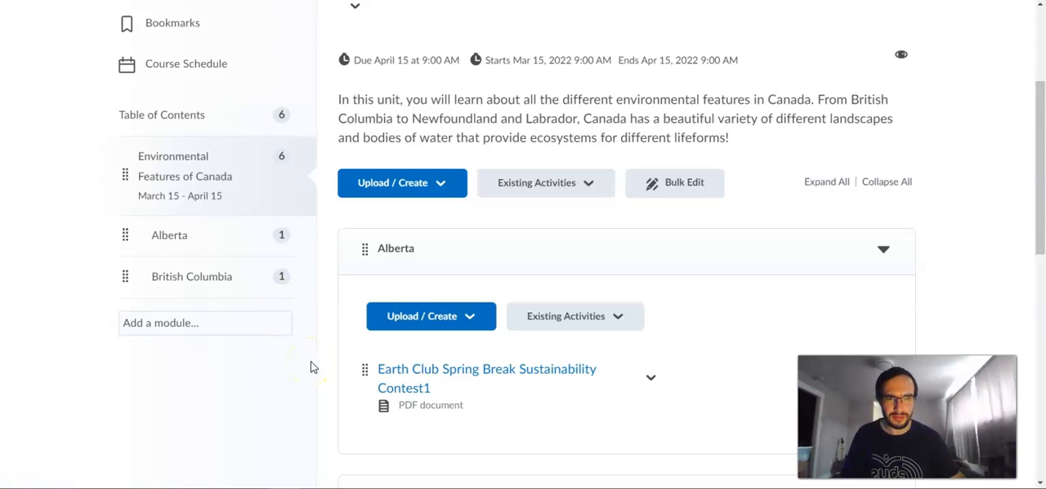
{"action": "left_click", "coordinate": [270, 326]}
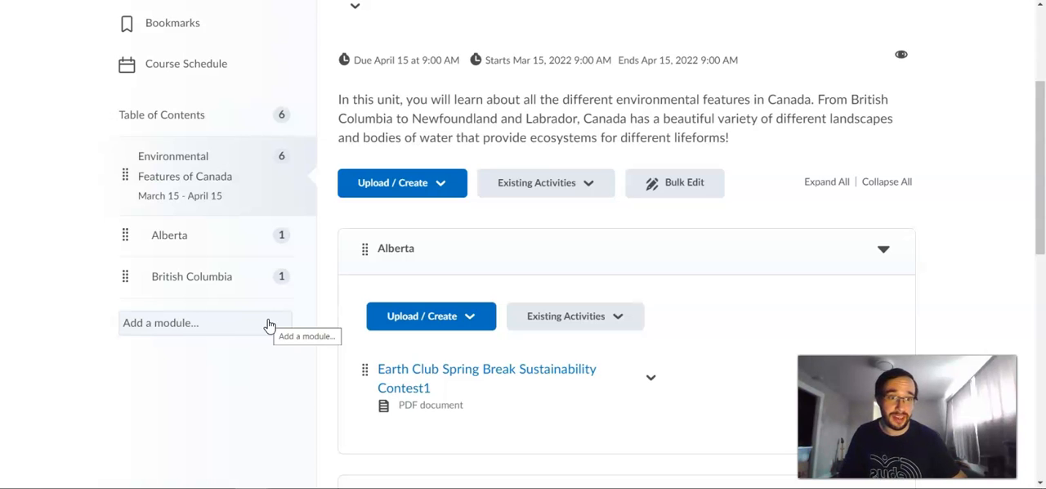
Open the ALIVE | Canada 4K video topic for editing
{"action": "scroll", "coordinate": [270, 326], "scroll_direction": "down", "scroll_amount": 3}
{"action": "scroll", "coordinate": [270, 326], "scroll_direction": "down", "scroll_amount": 2}
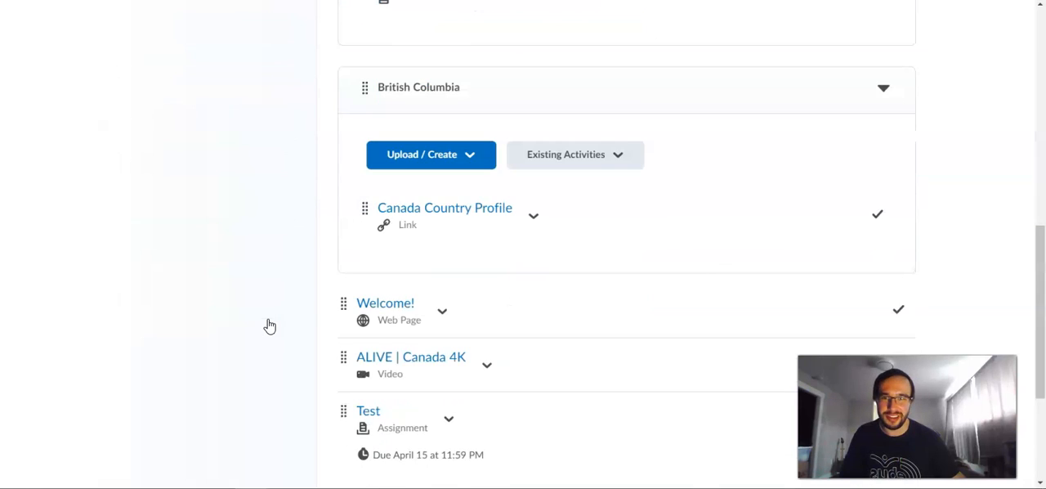
{"action": "scroll", "coordinate": [270, 326], "scroll_direction": "down", "scroll_amount": 2}
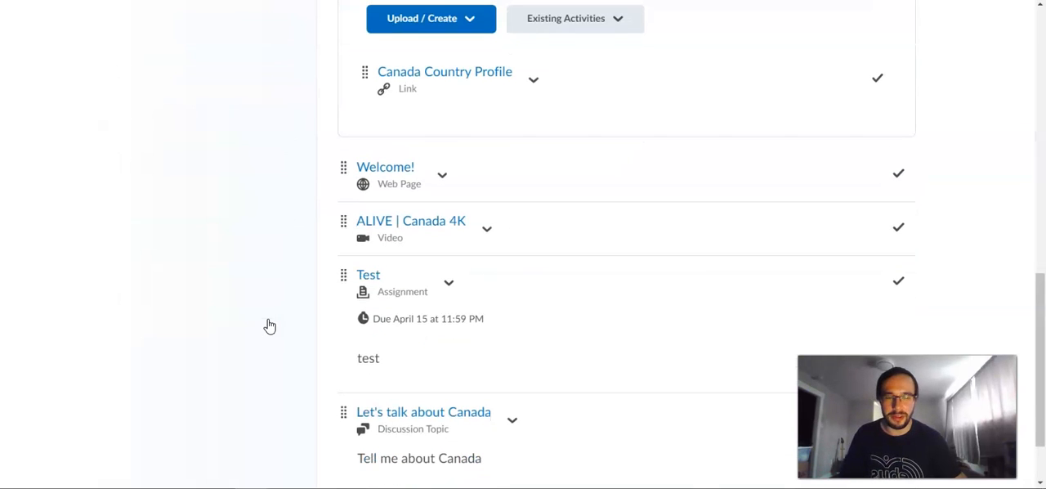
{"action": "left_click", "coordinate": [487, 237]}
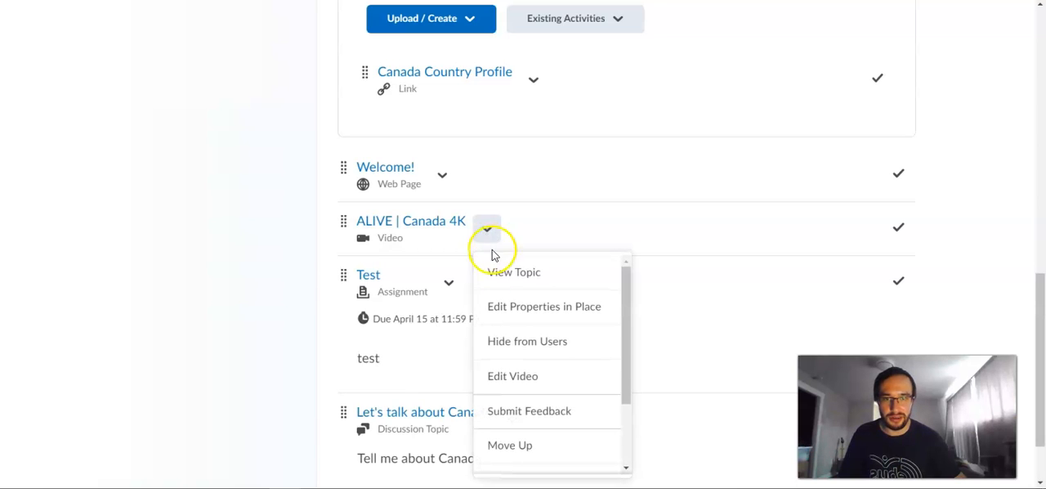
{"action": "left_click", "coordinate": [511, 378]}
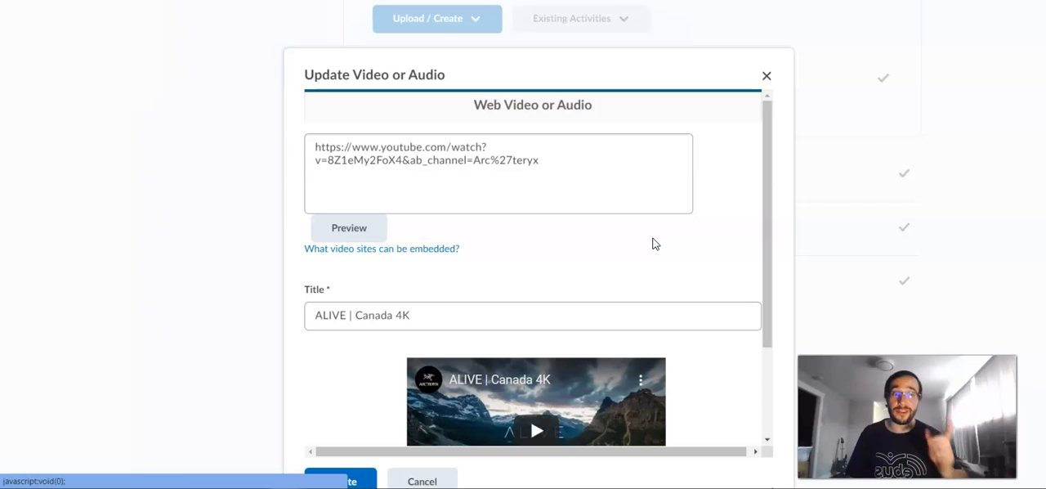
Review the video's source URL, title, preview and student notification option, and close the dialog without updating
{"action": "left_click", "coordinate": [558, 164]}
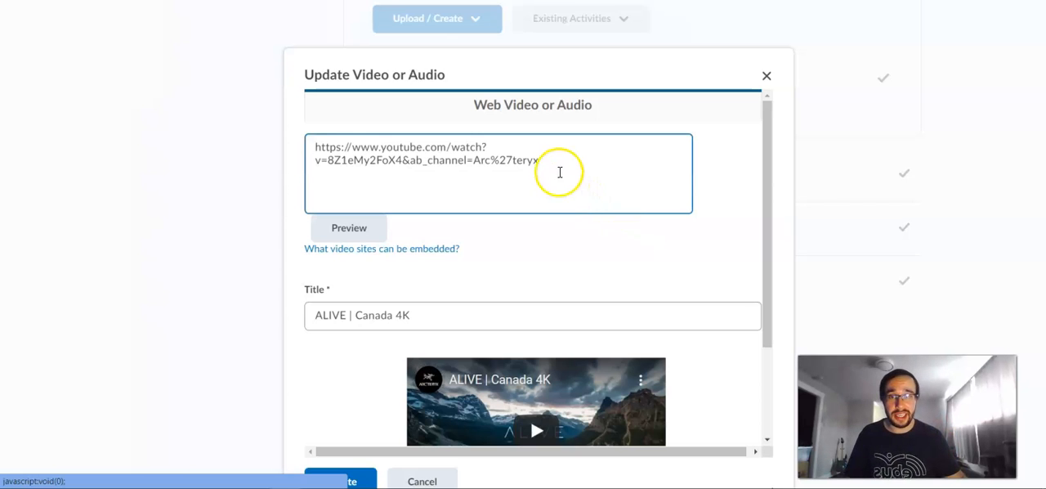
{"action": "left_click", "coordinate": [340, 182]}
{"action": "left_click", "coordinate": [393, 227]}
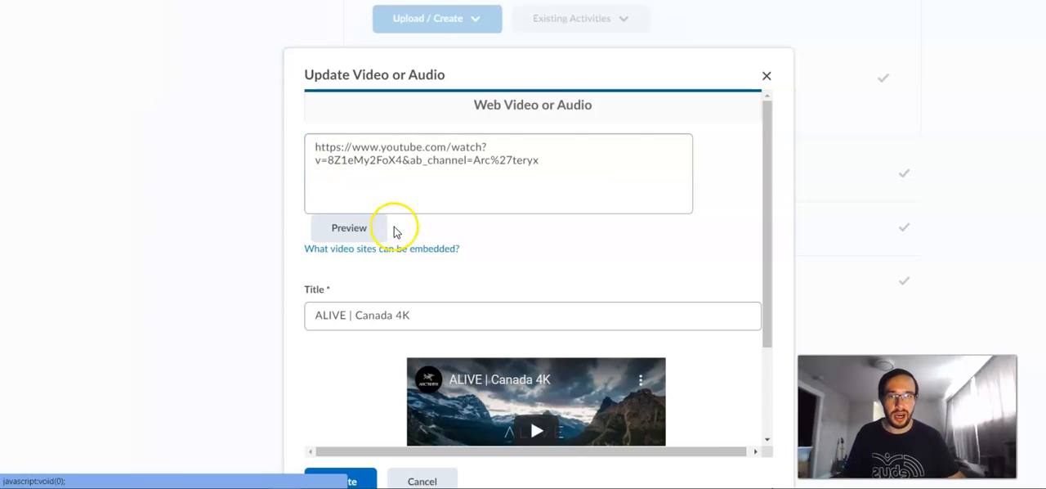
{"action": "scroll", "coordinate": [395, 232], "scroll_direction": "down", "scroll_amount": 3}
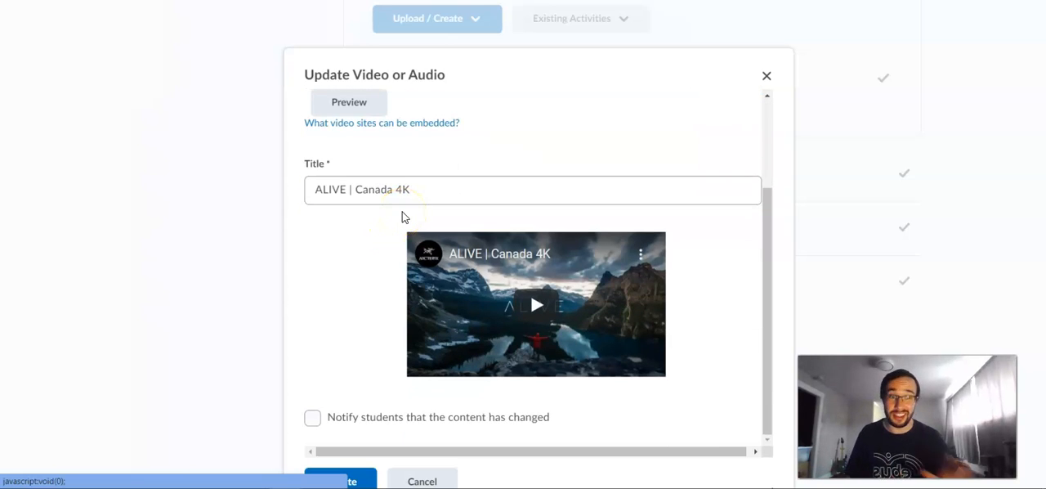
{"action": "left_click", "coordinate": [402, 215]}
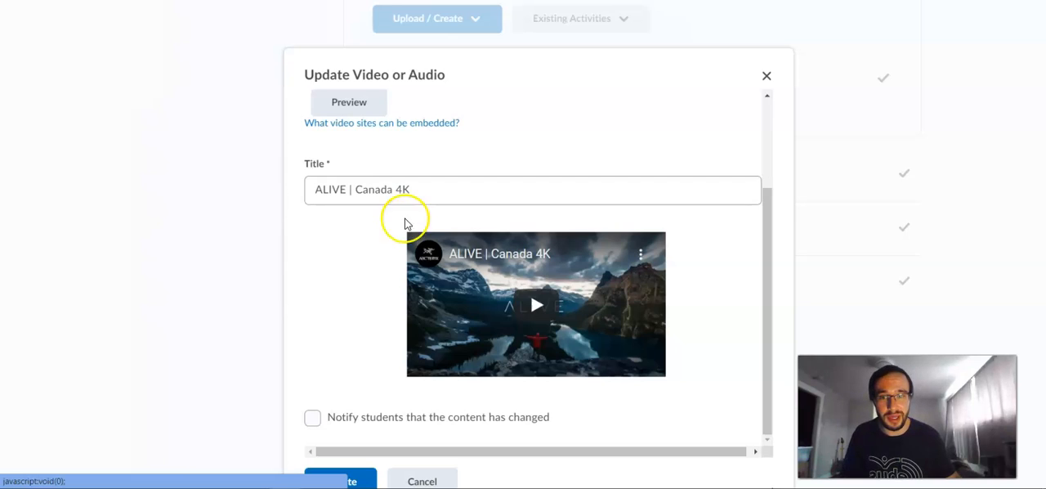
{"action": "scroll", "coordinate": [406, 233], "scroll_direction": "up", "scroll_amount": 3}
{"action": "left_click", "coordinate": [476, 204]}
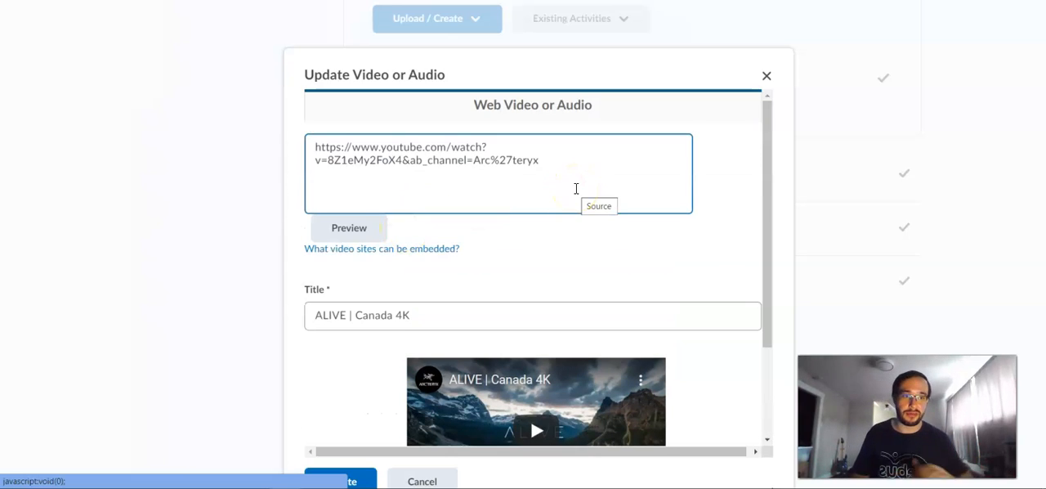
{"action": "left_click", "coordinate": [767, 75]}
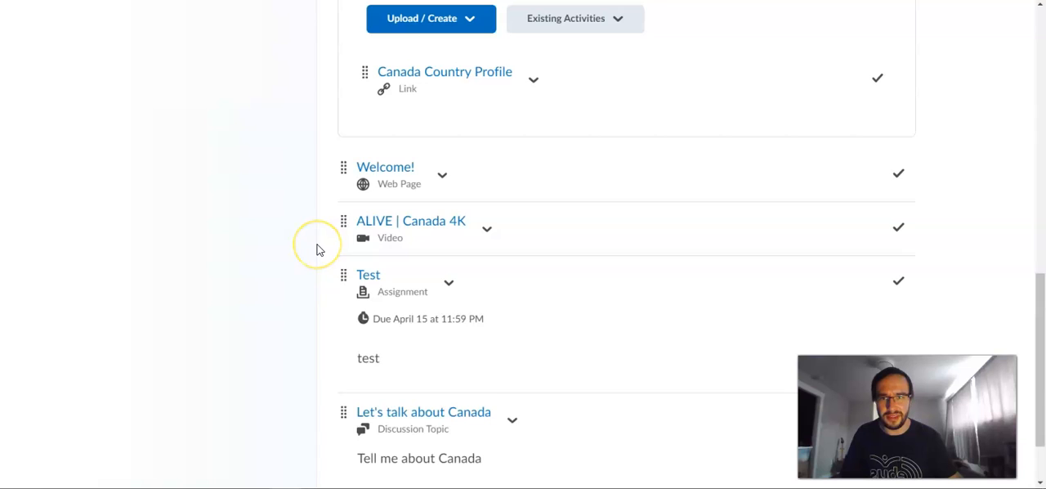
Open the Welcome! web page for HTML editing and place the text cursor in its body
{"action": "scroll", "coordinate": [319, 249], "scroll_direction": "down", "scroll_amount": 1}
{"action": "scroll", "coordinate": [319, 249], "scroll_direction": "up", "scroll_amount": 1}
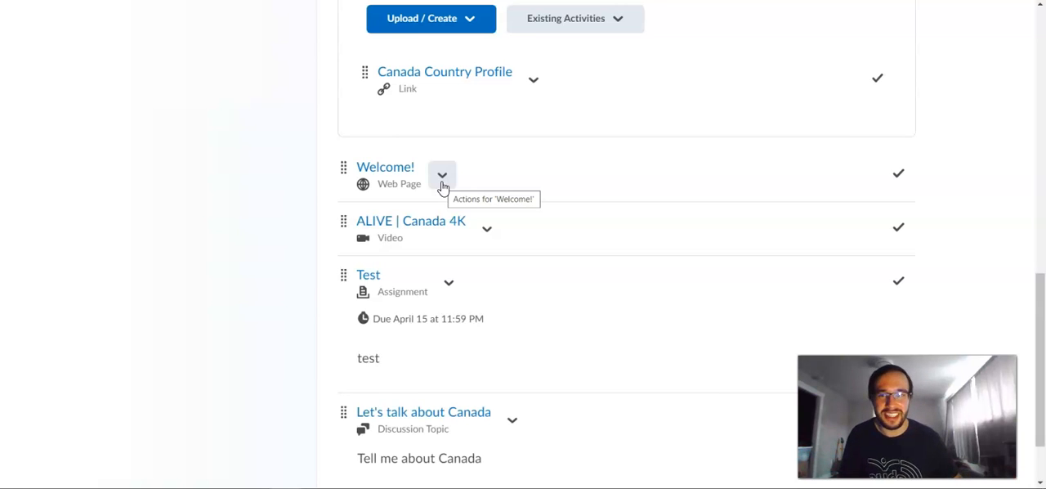
{"action": "left_click", "coordinate": [442, 176]}
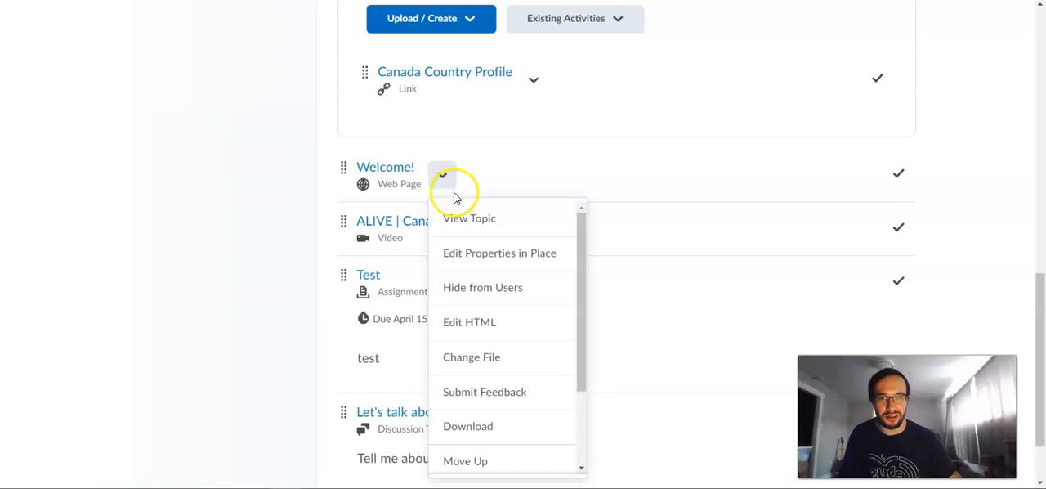
{"action": "left_click", "coordinate": [506, 339]}
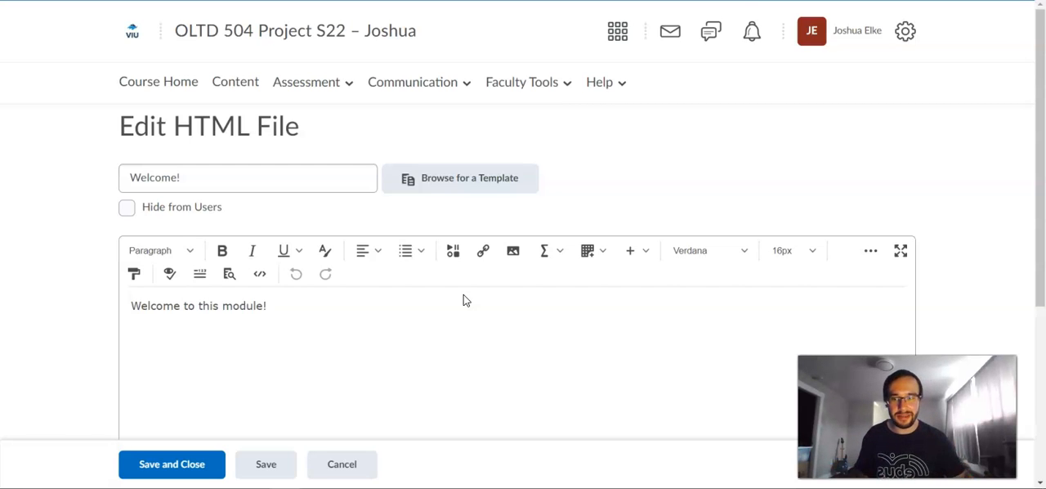
{"action": "left_click", "coordinate": [420, 337]}
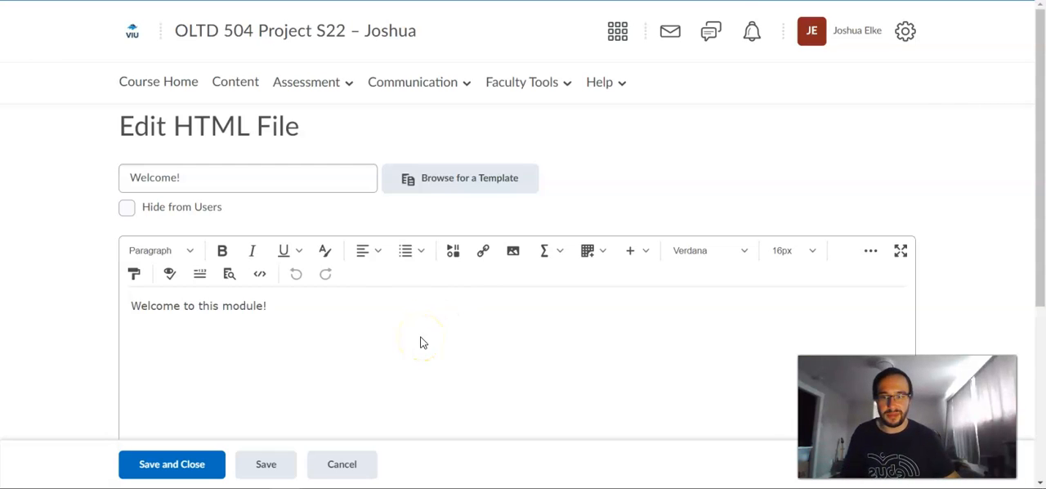
{"action": "left_click", "coordinate": [272, 475]}
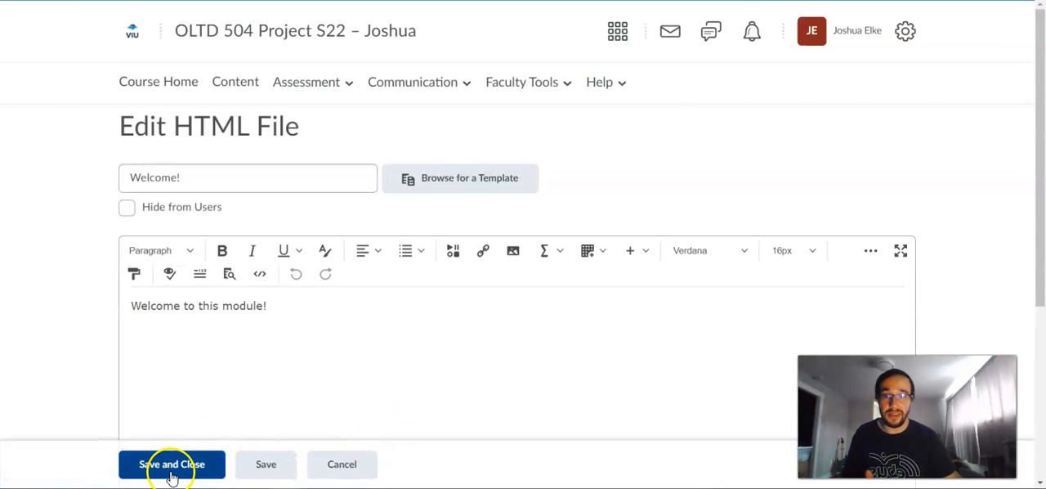
{"action": "left_click", "coordinate": [326, 331]}
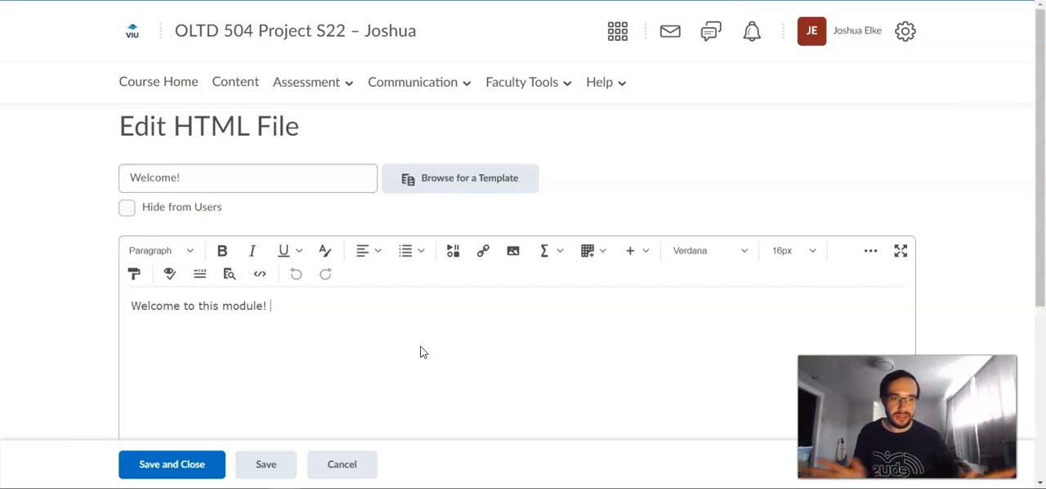
{"action": "left_click", "coordinate": [502, 359]}
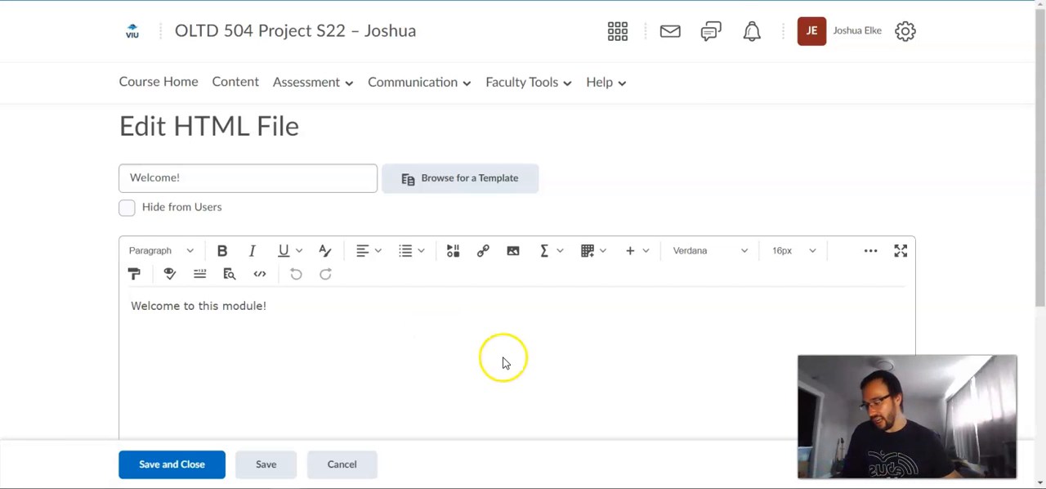